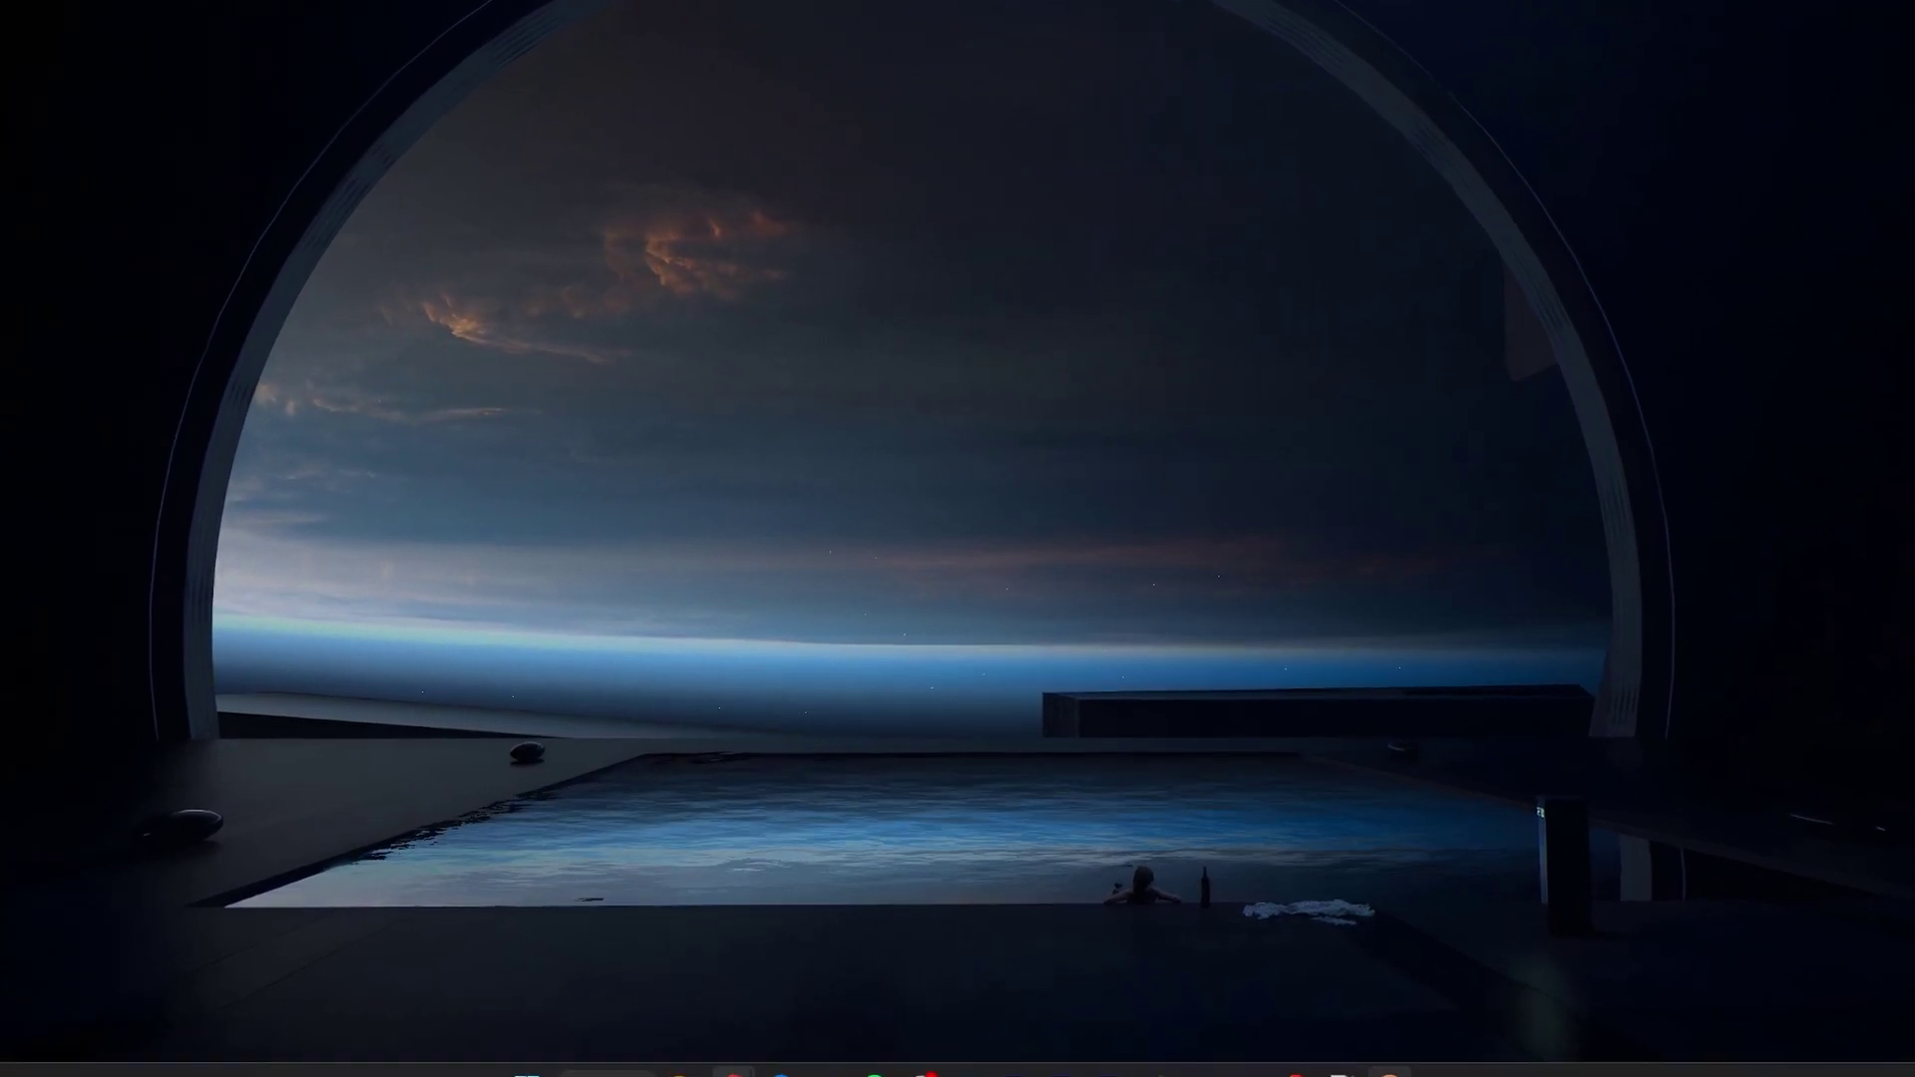
Step: Start an instant meeting with camera and microphone off and show the People list
mouse_move(730, 1072)
left_click(682, 1018)
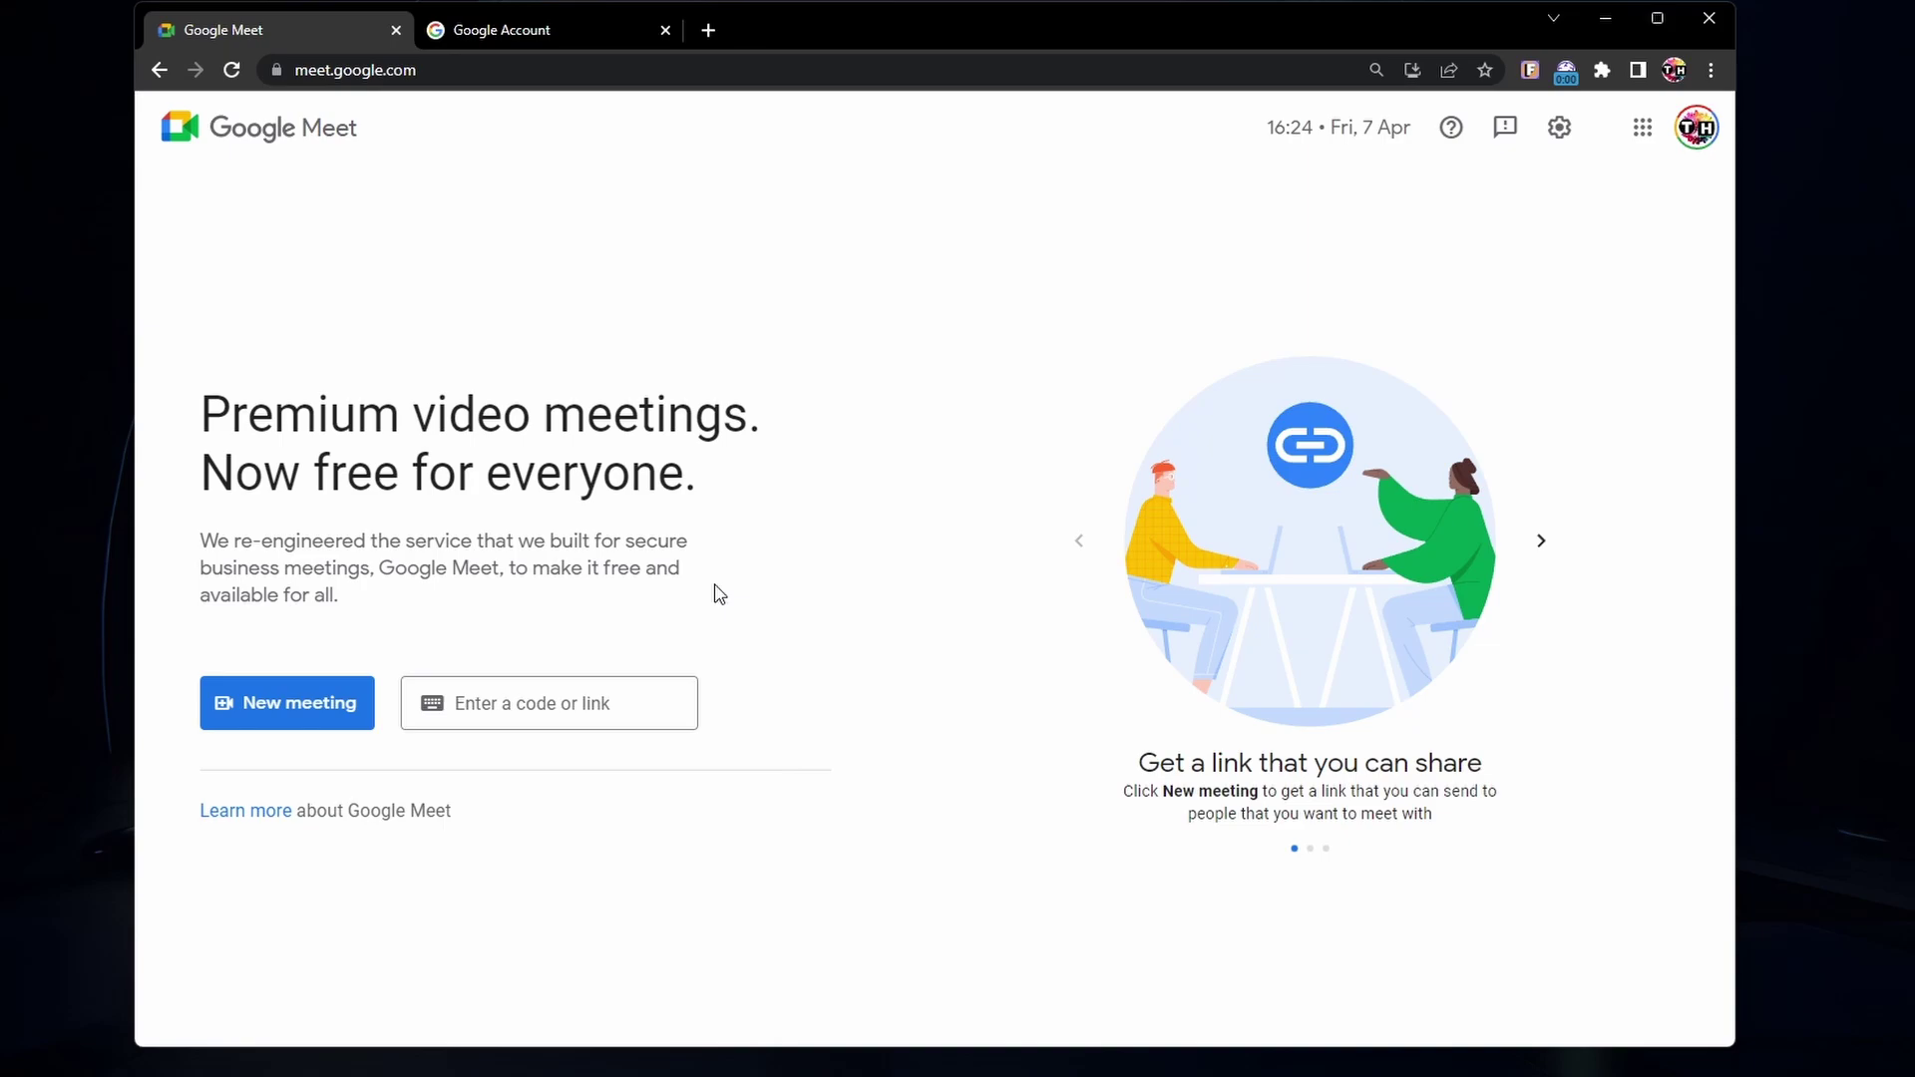
left_click(326, 705)
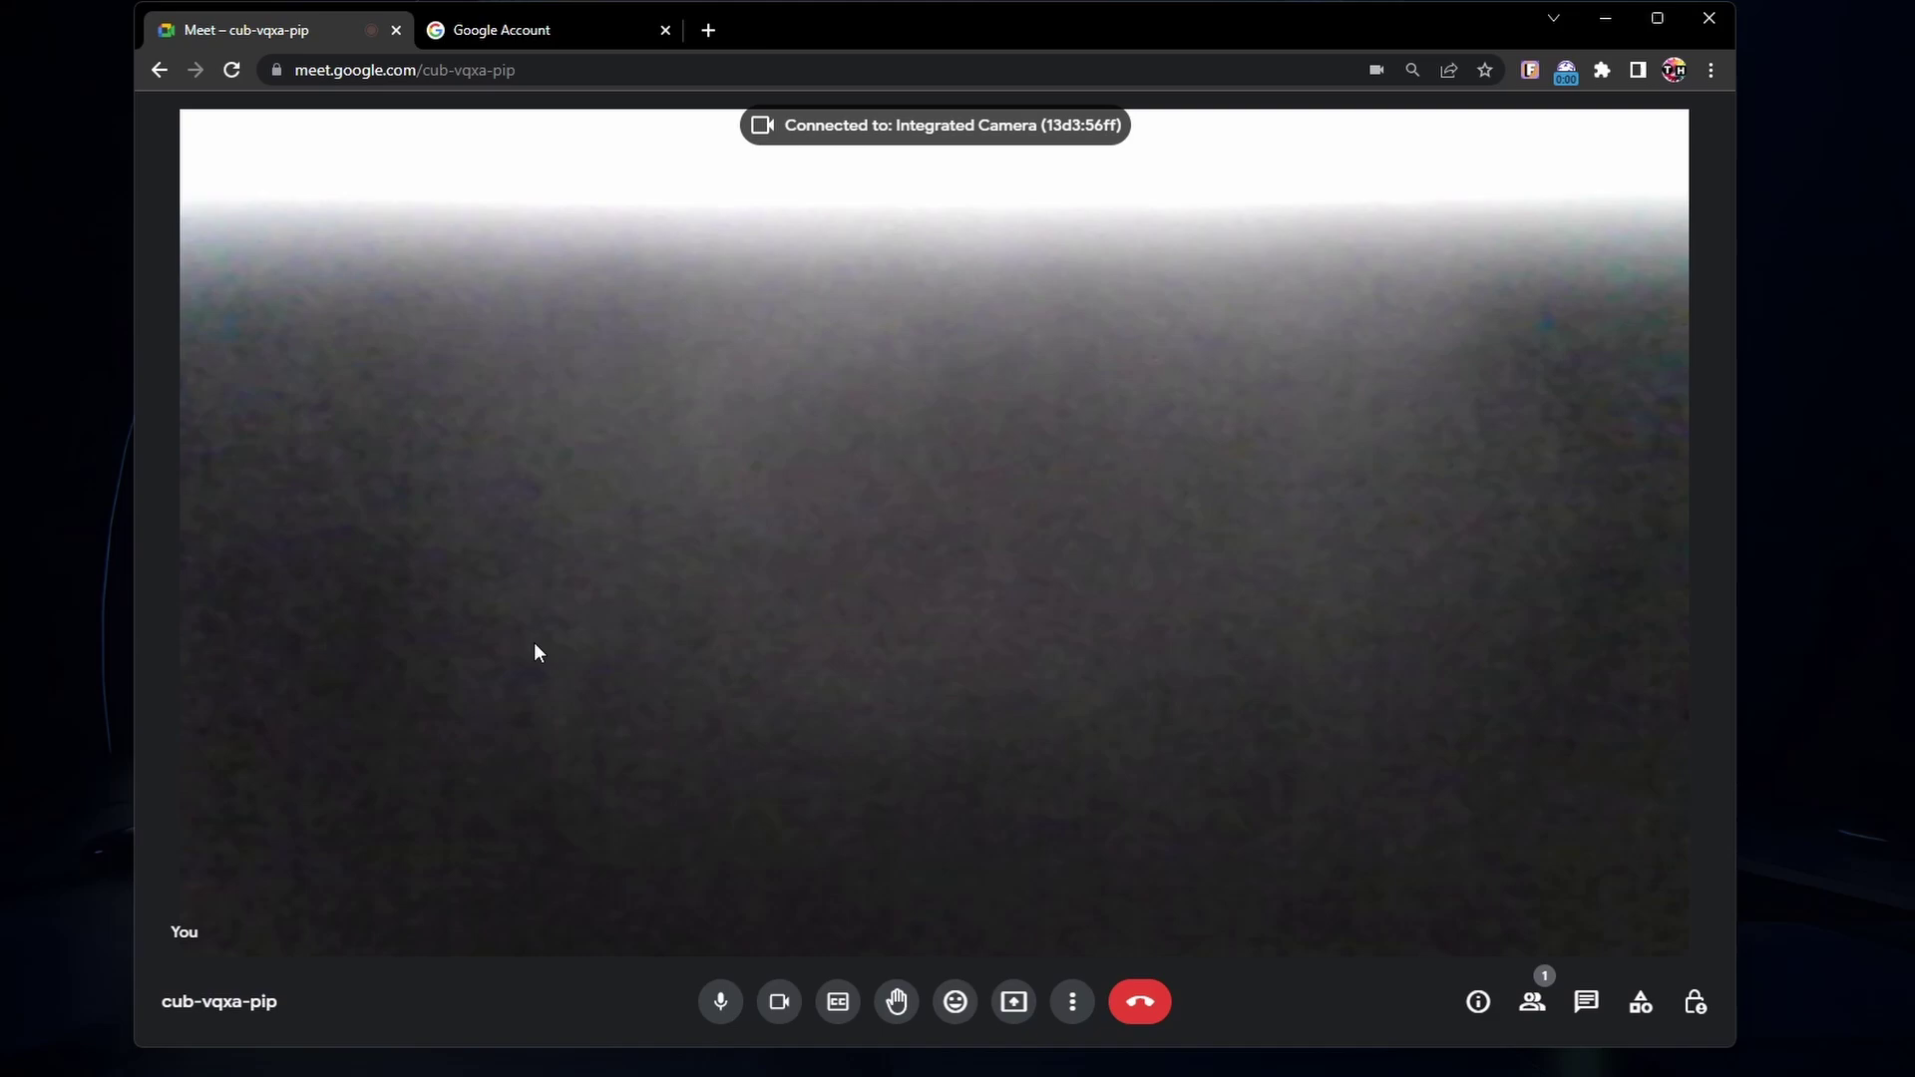
left_click(749, 1000)
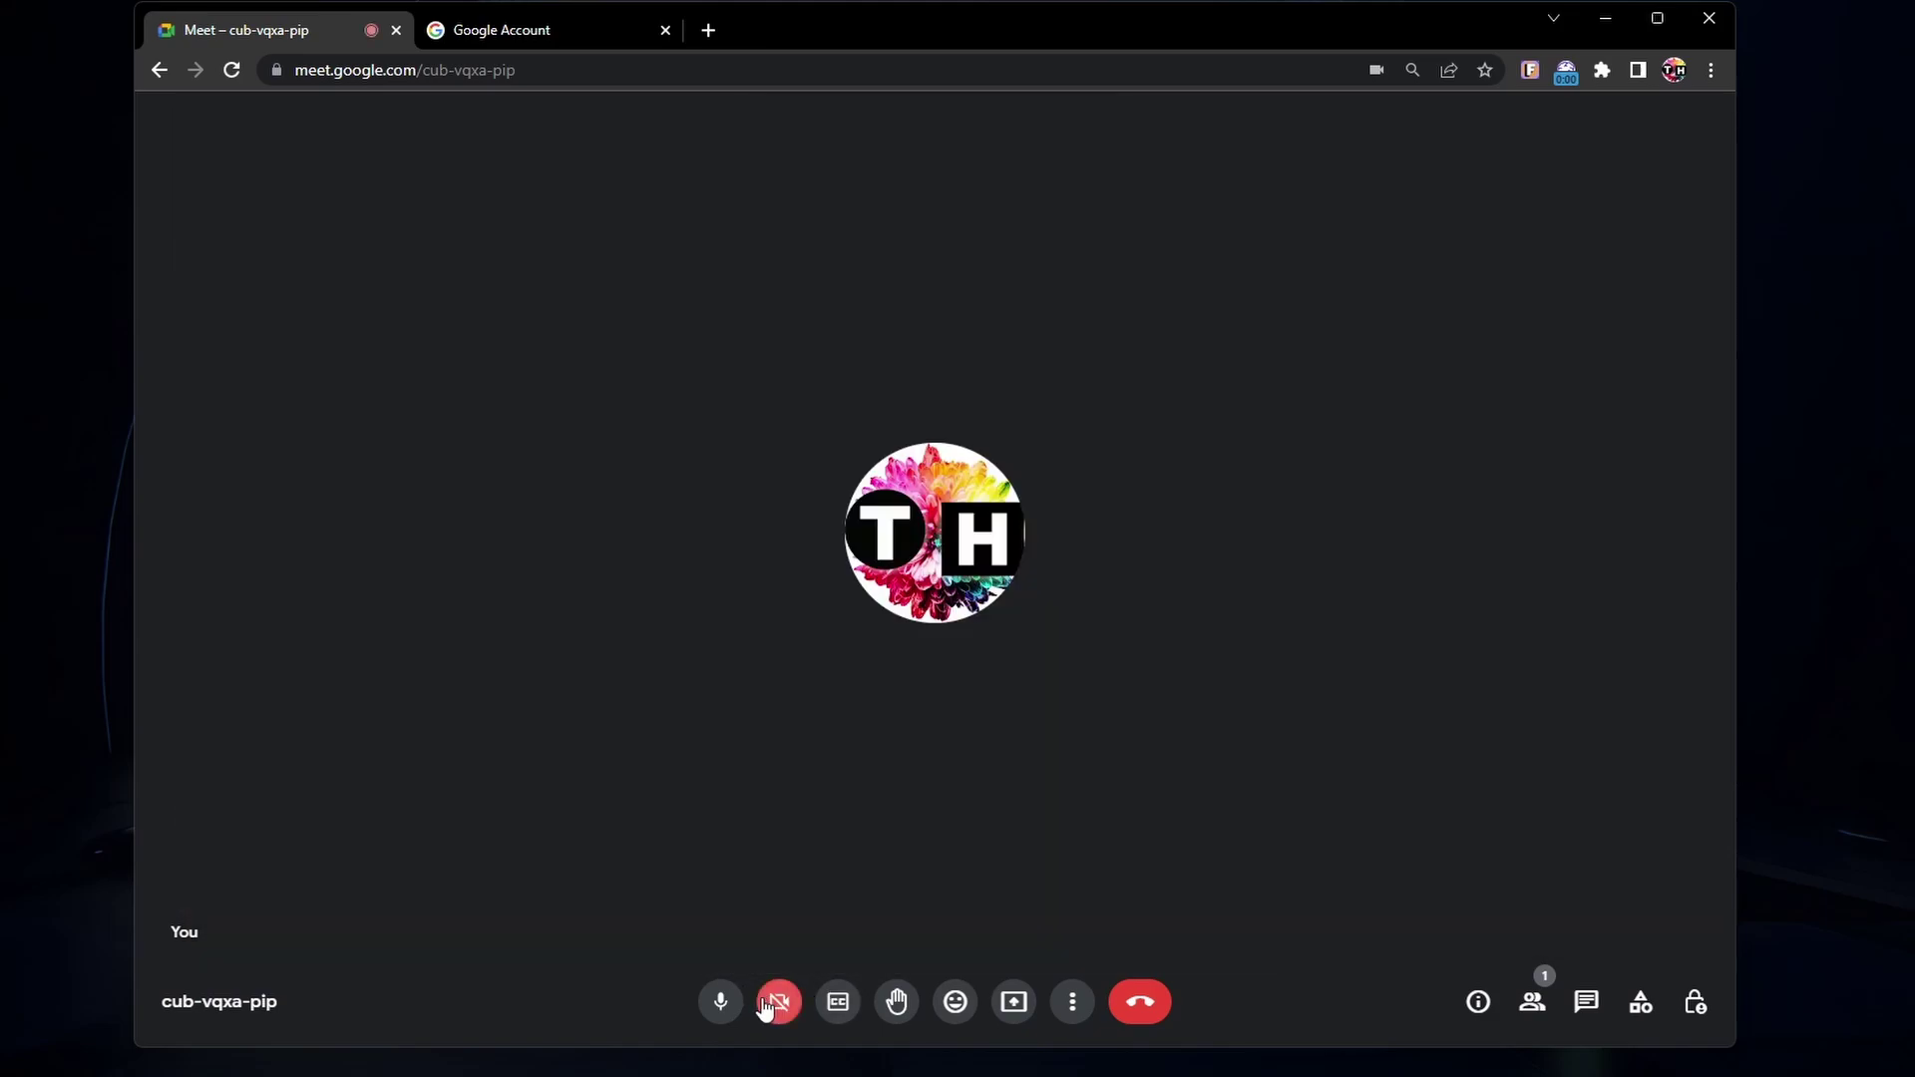
left_click(723, 1005)
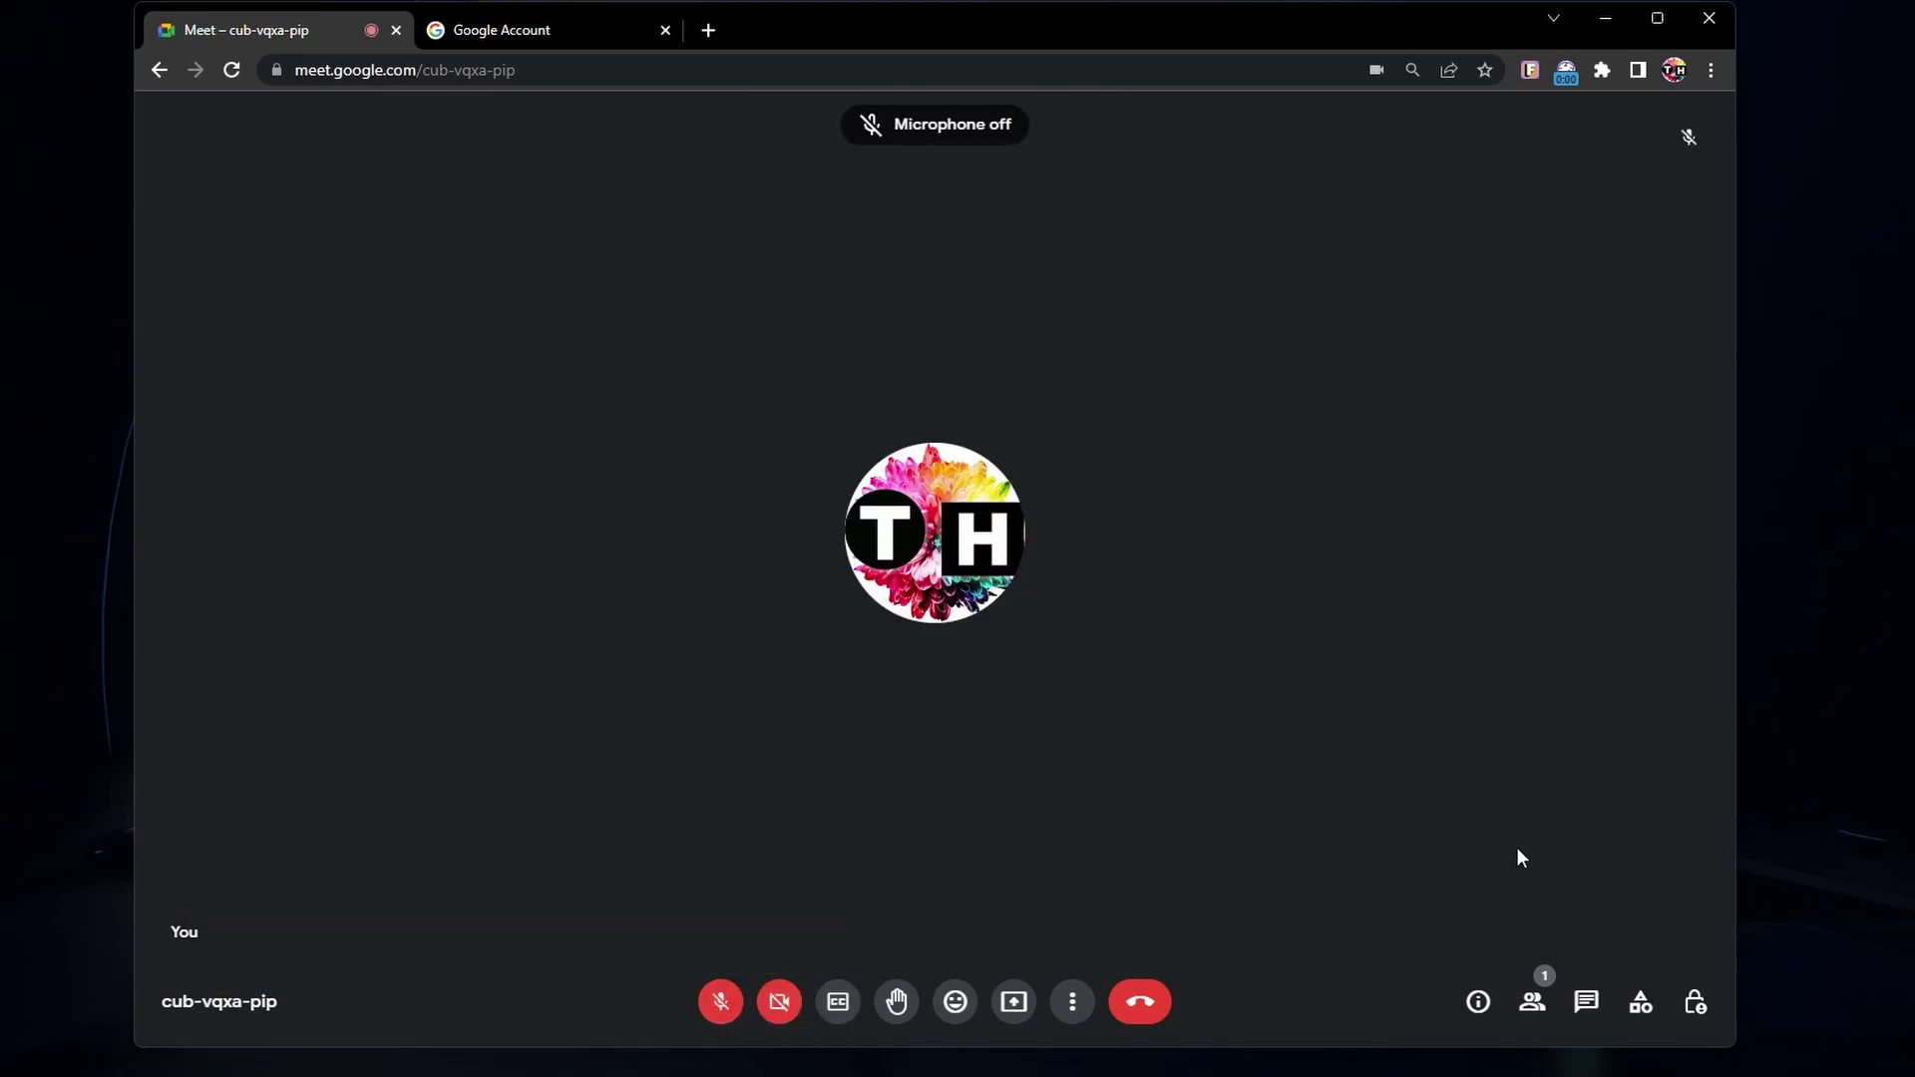
left_click(1533, 1002)
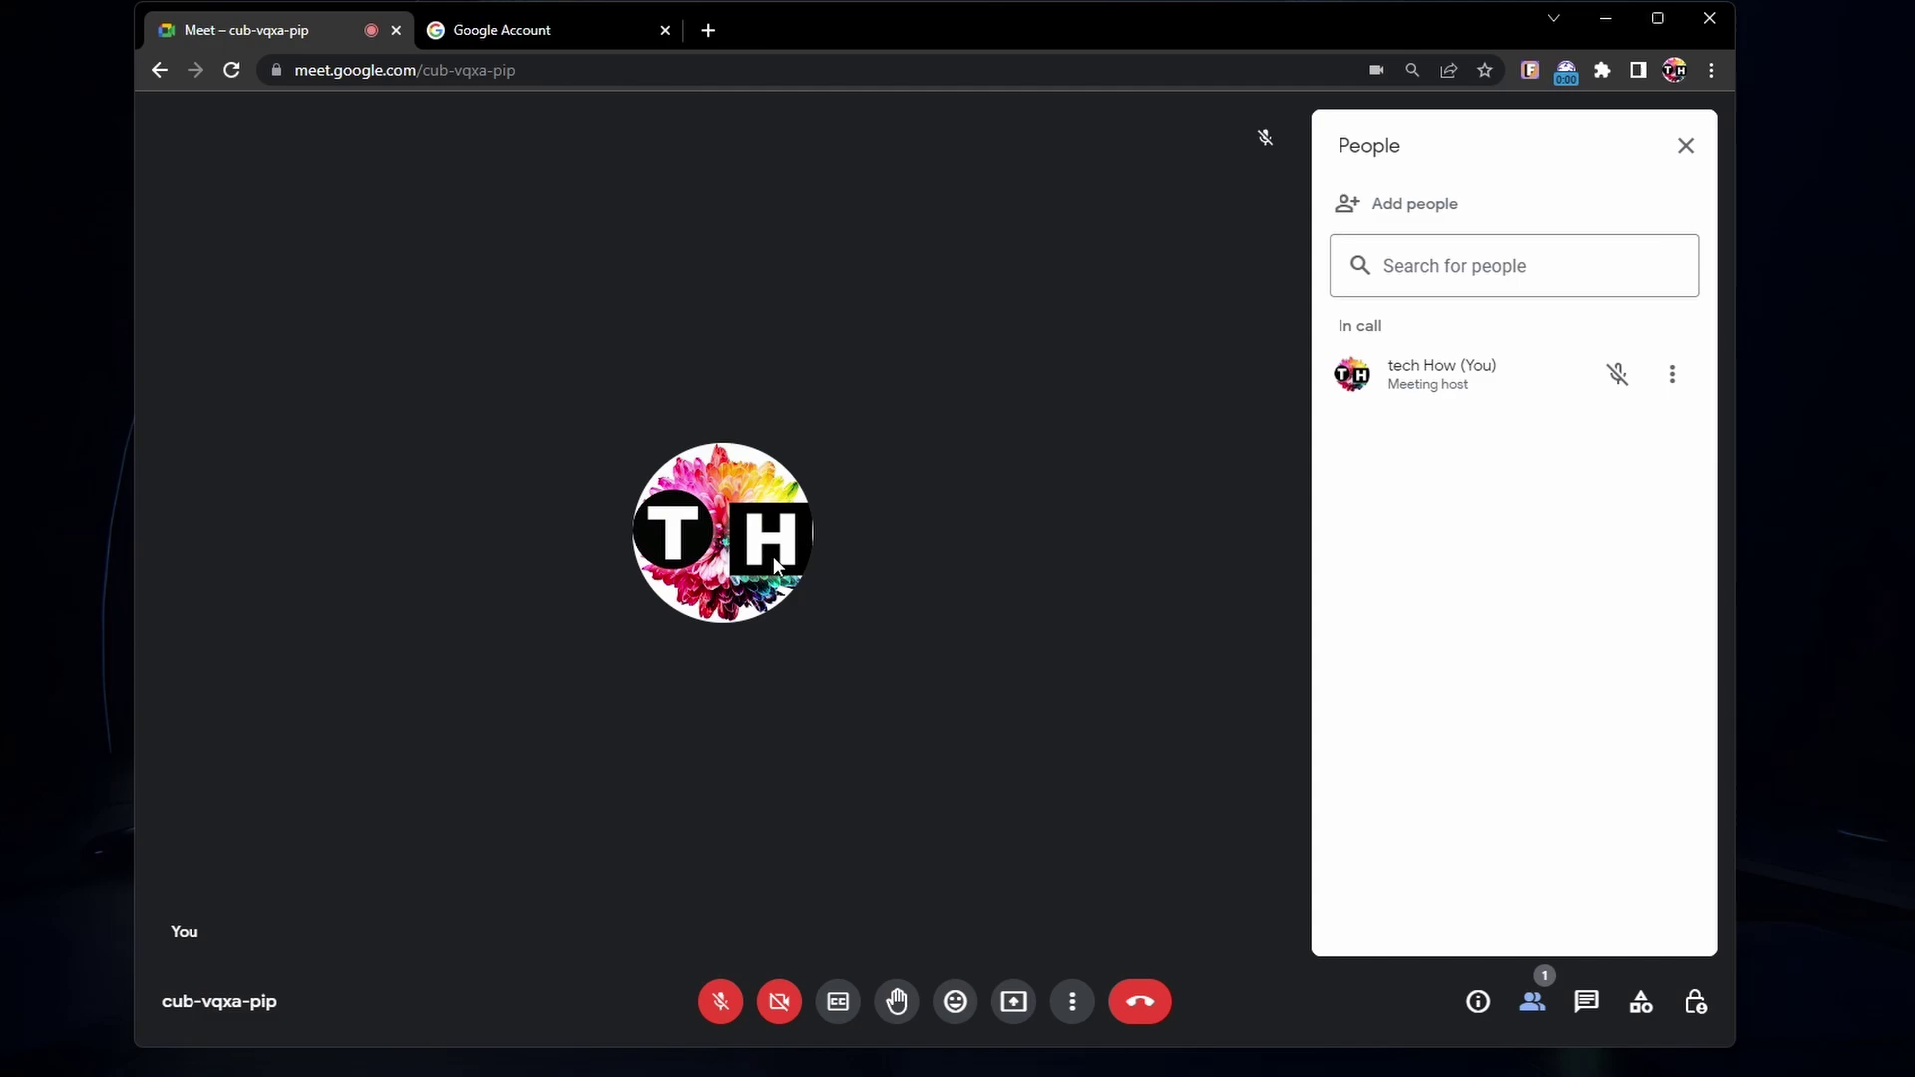
Step: Switch to the Google Account page and go into the Personal info section
left_click(540, 30)
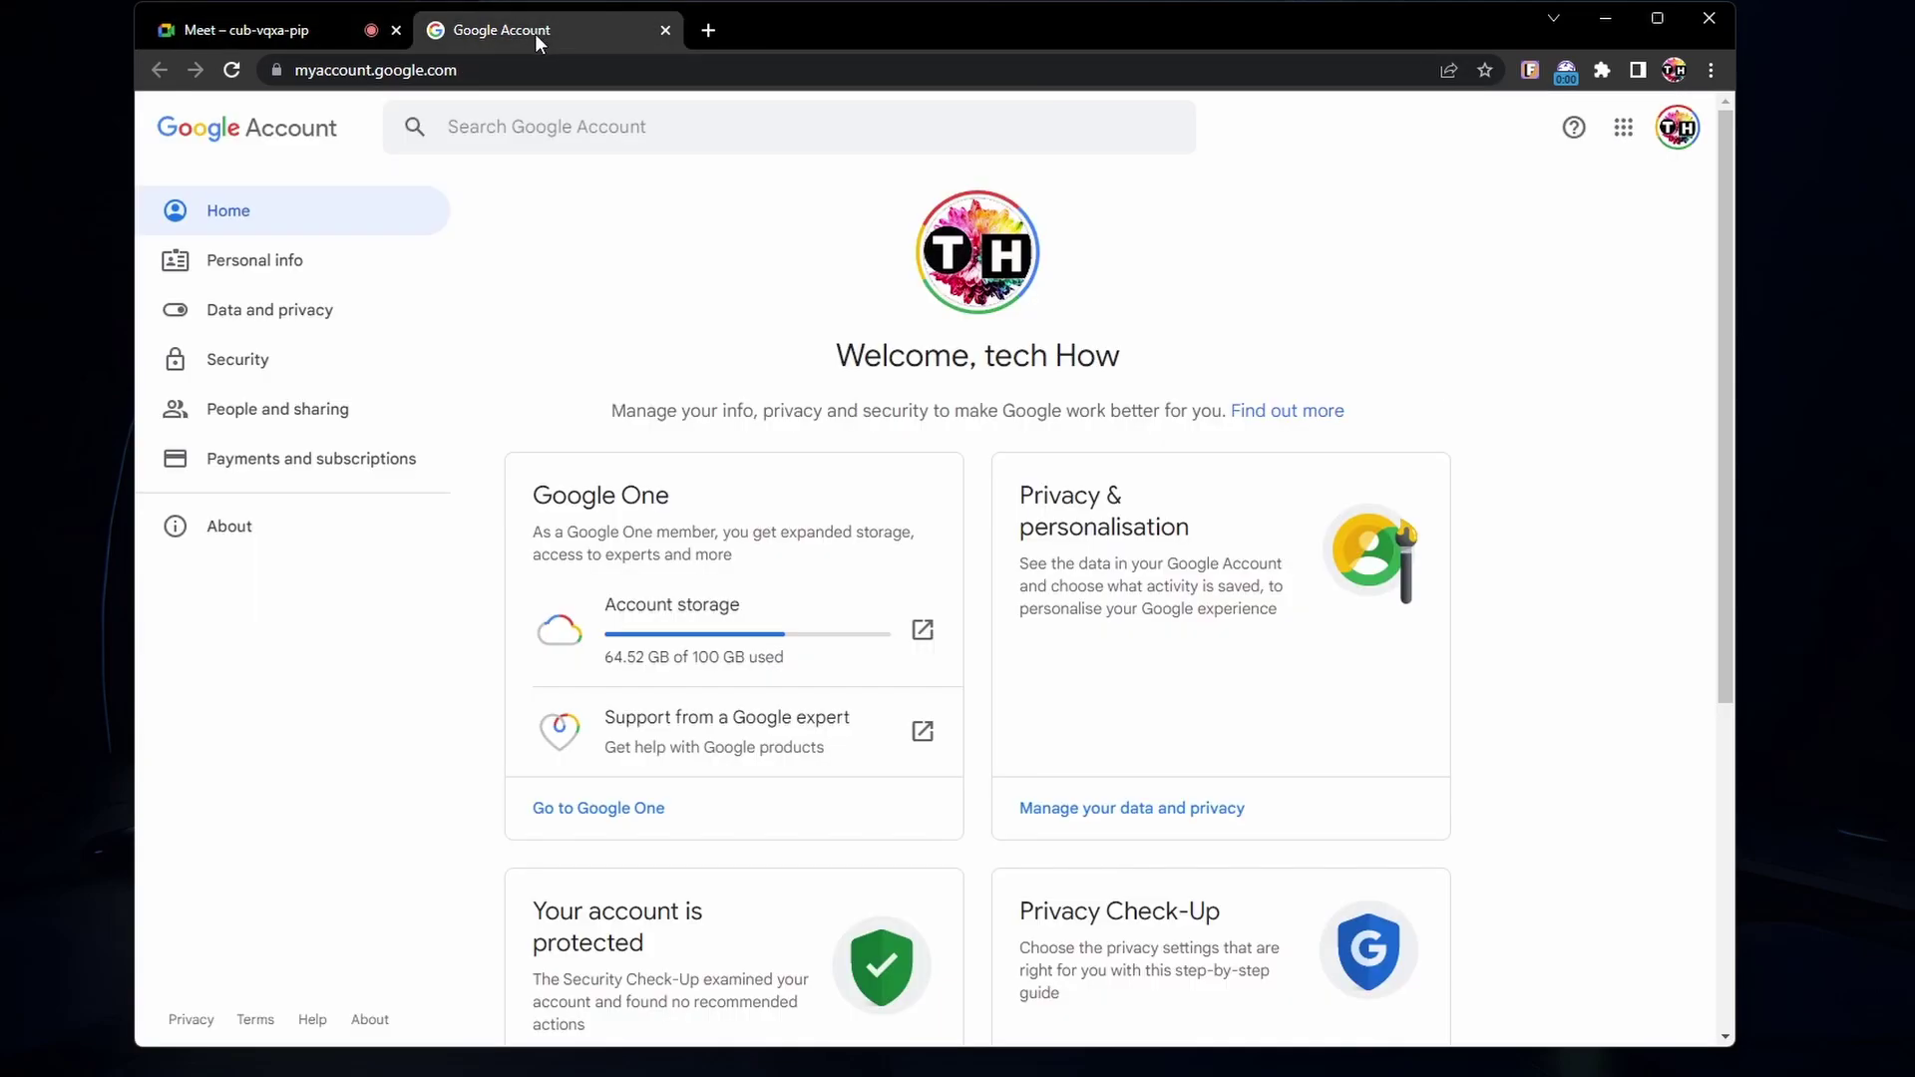
left_click(516, 71)
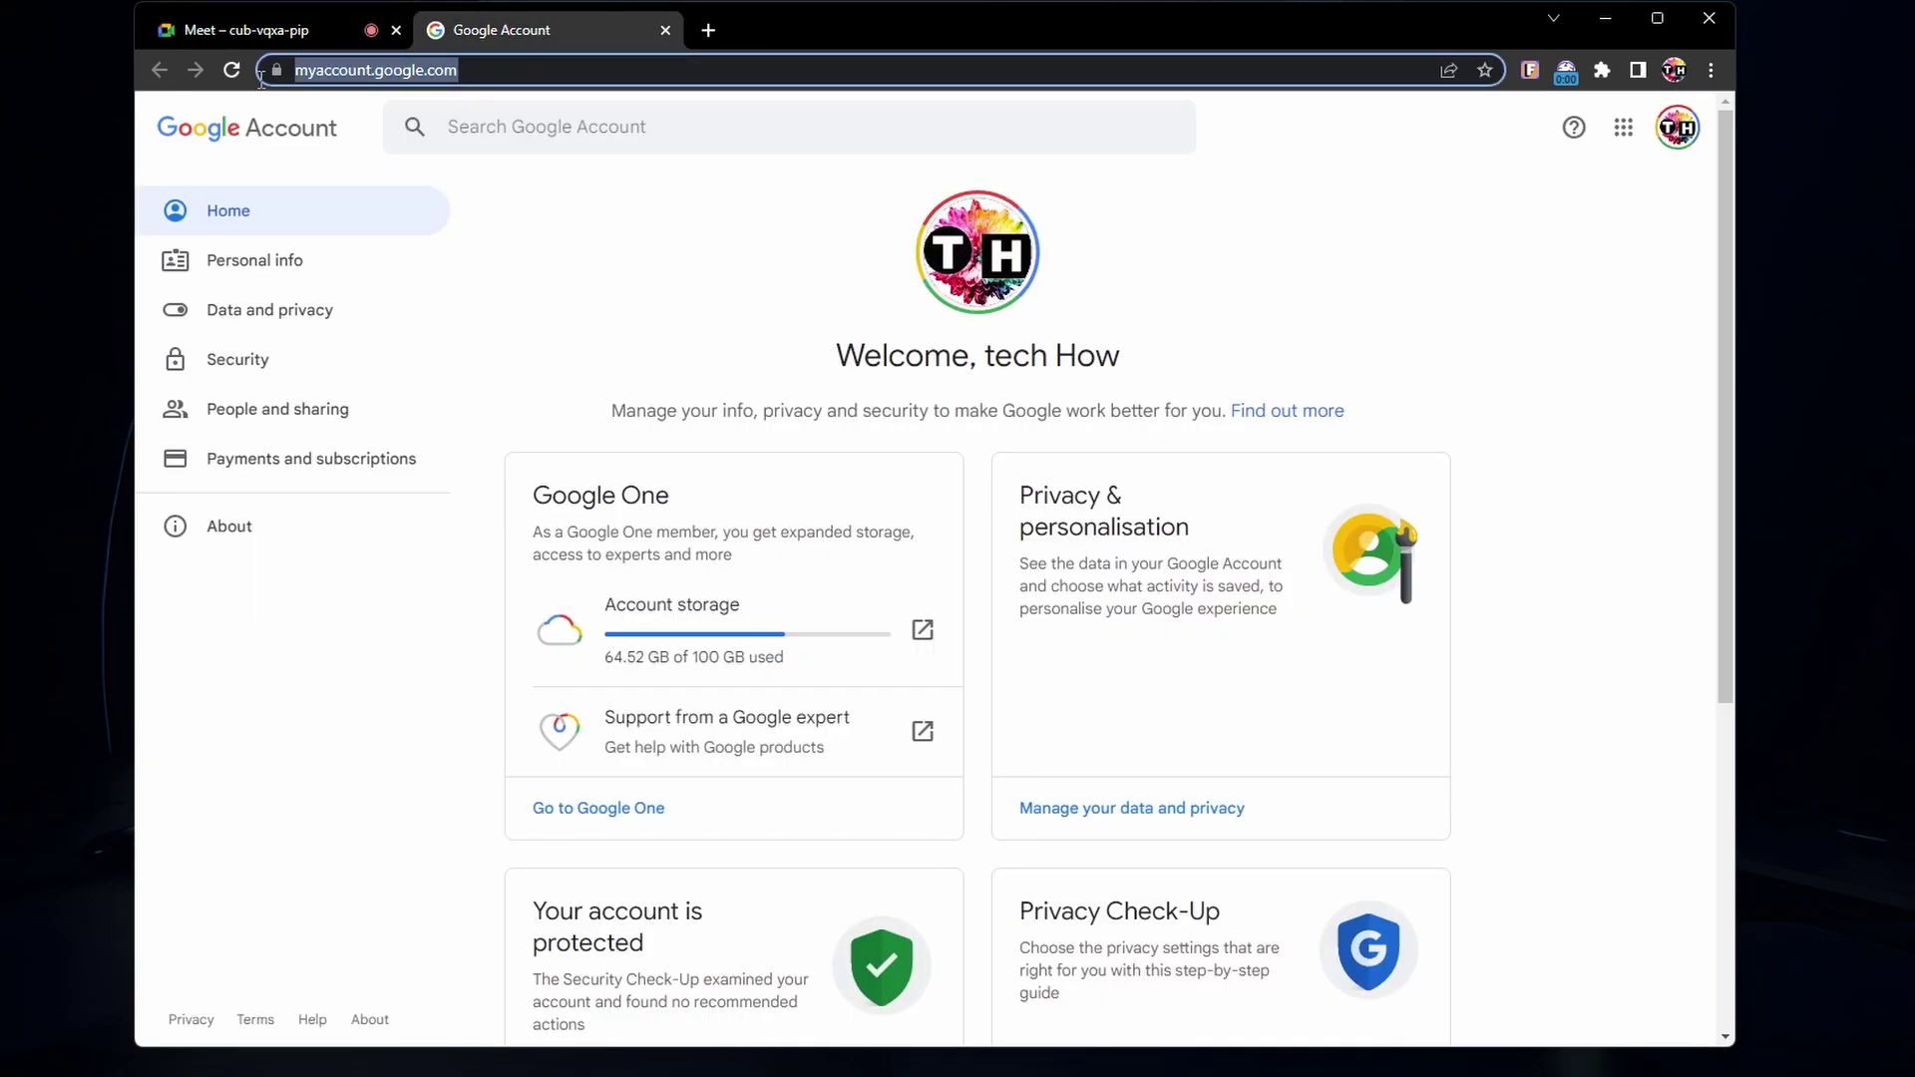
left_click(317, 670)
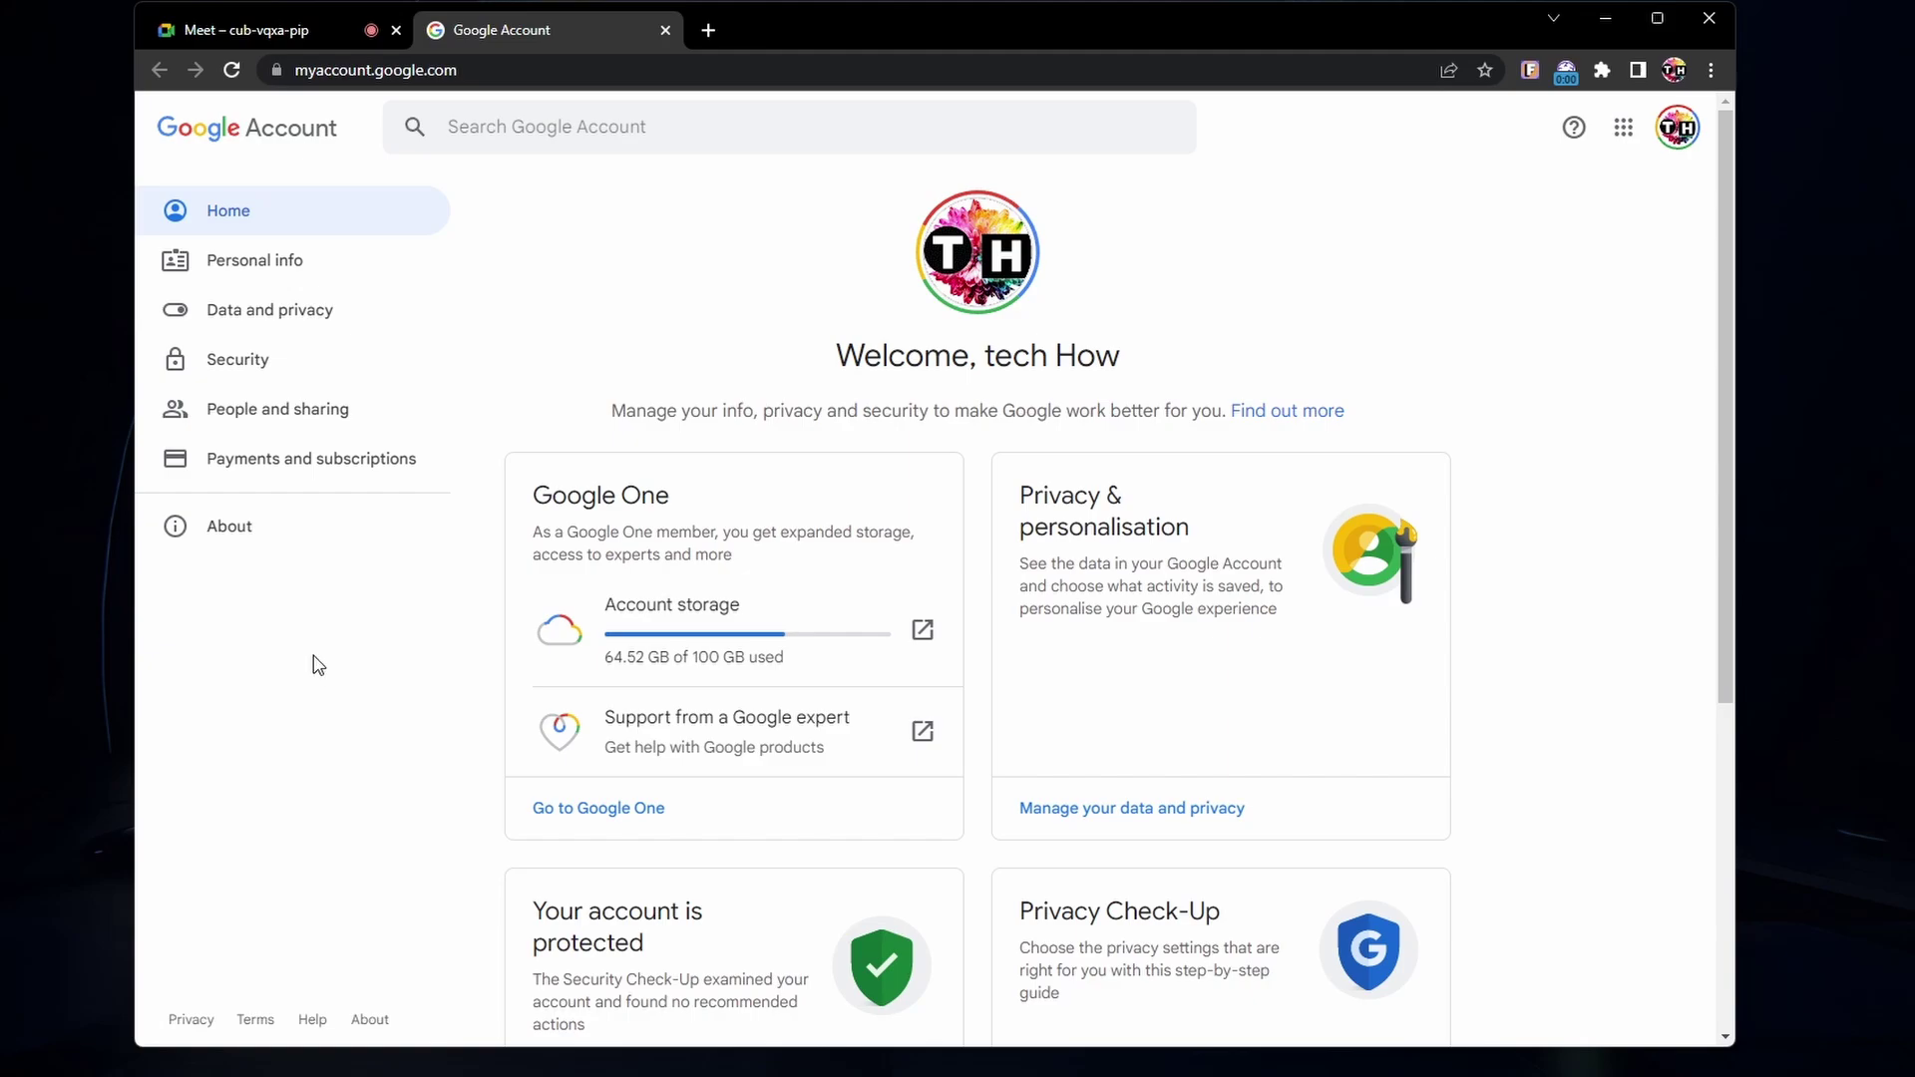
left_click(330, 266)
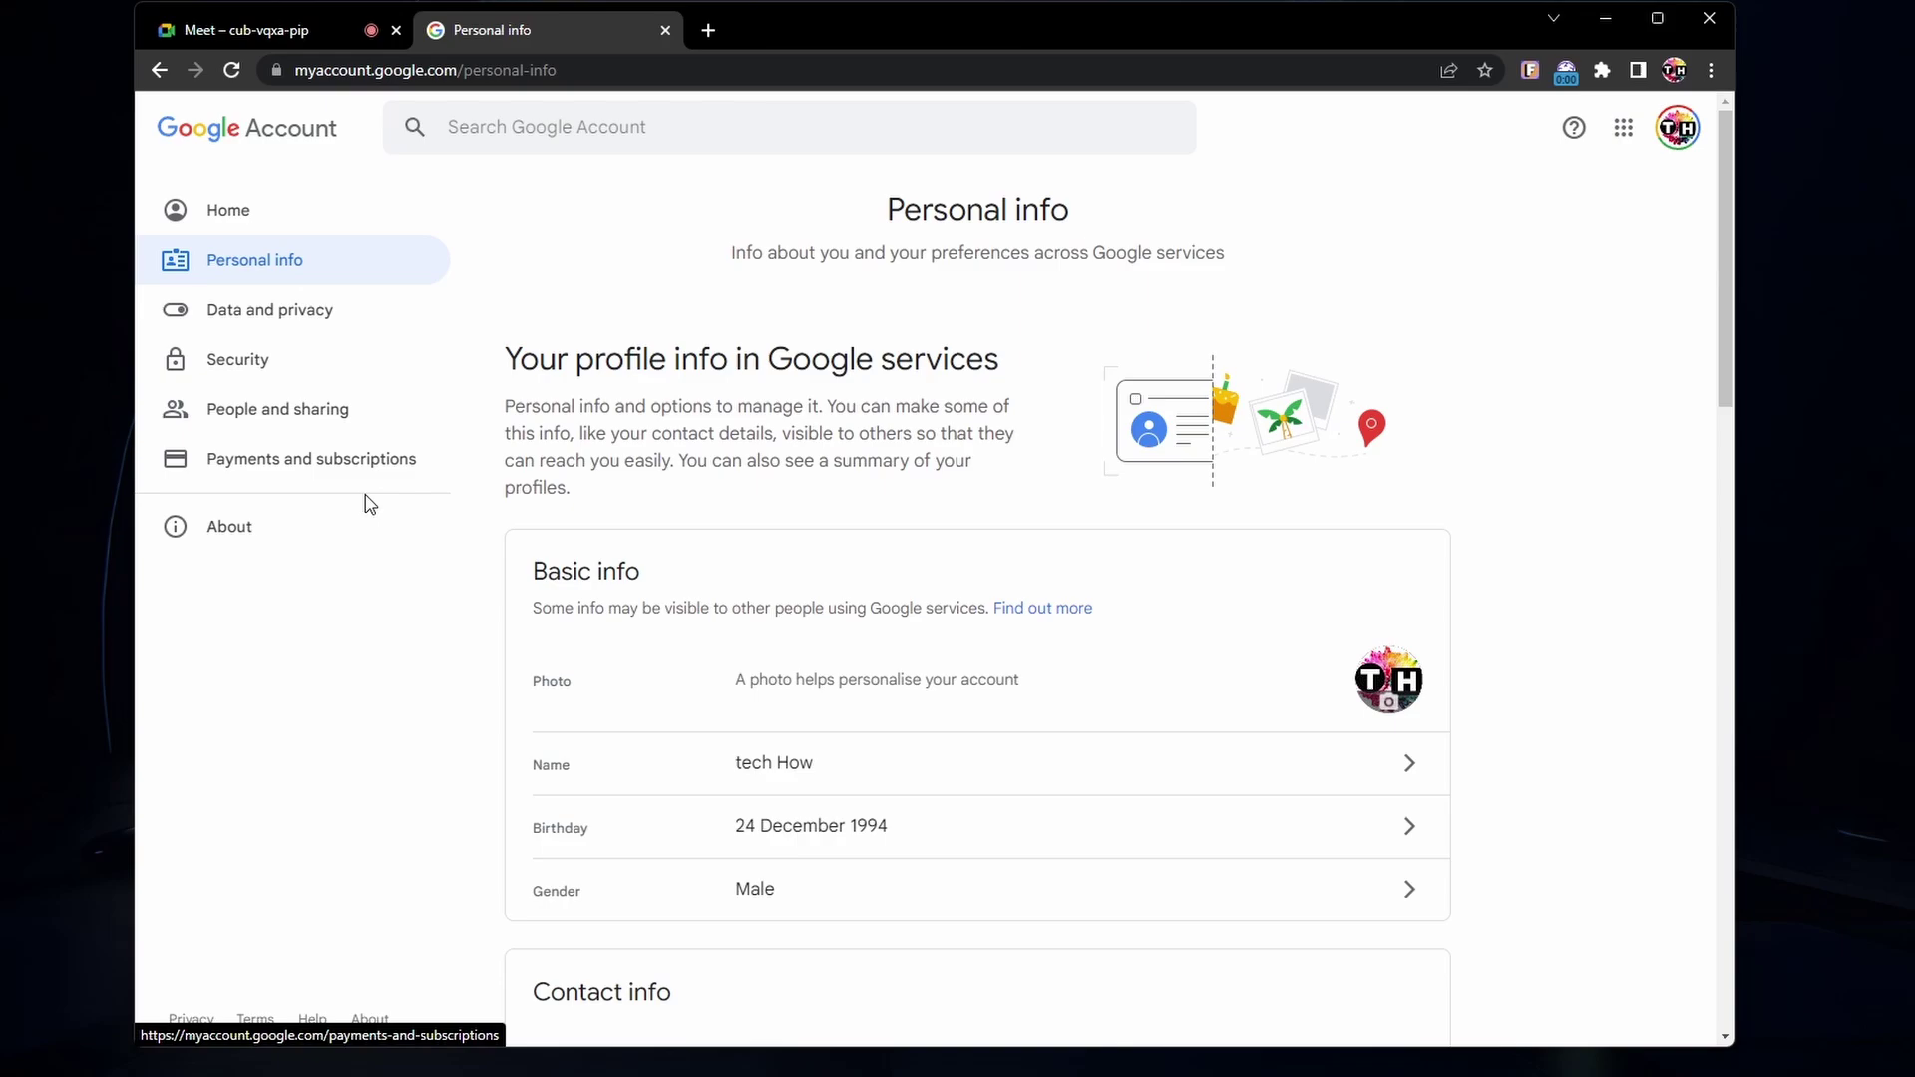
left_click(758, 782)
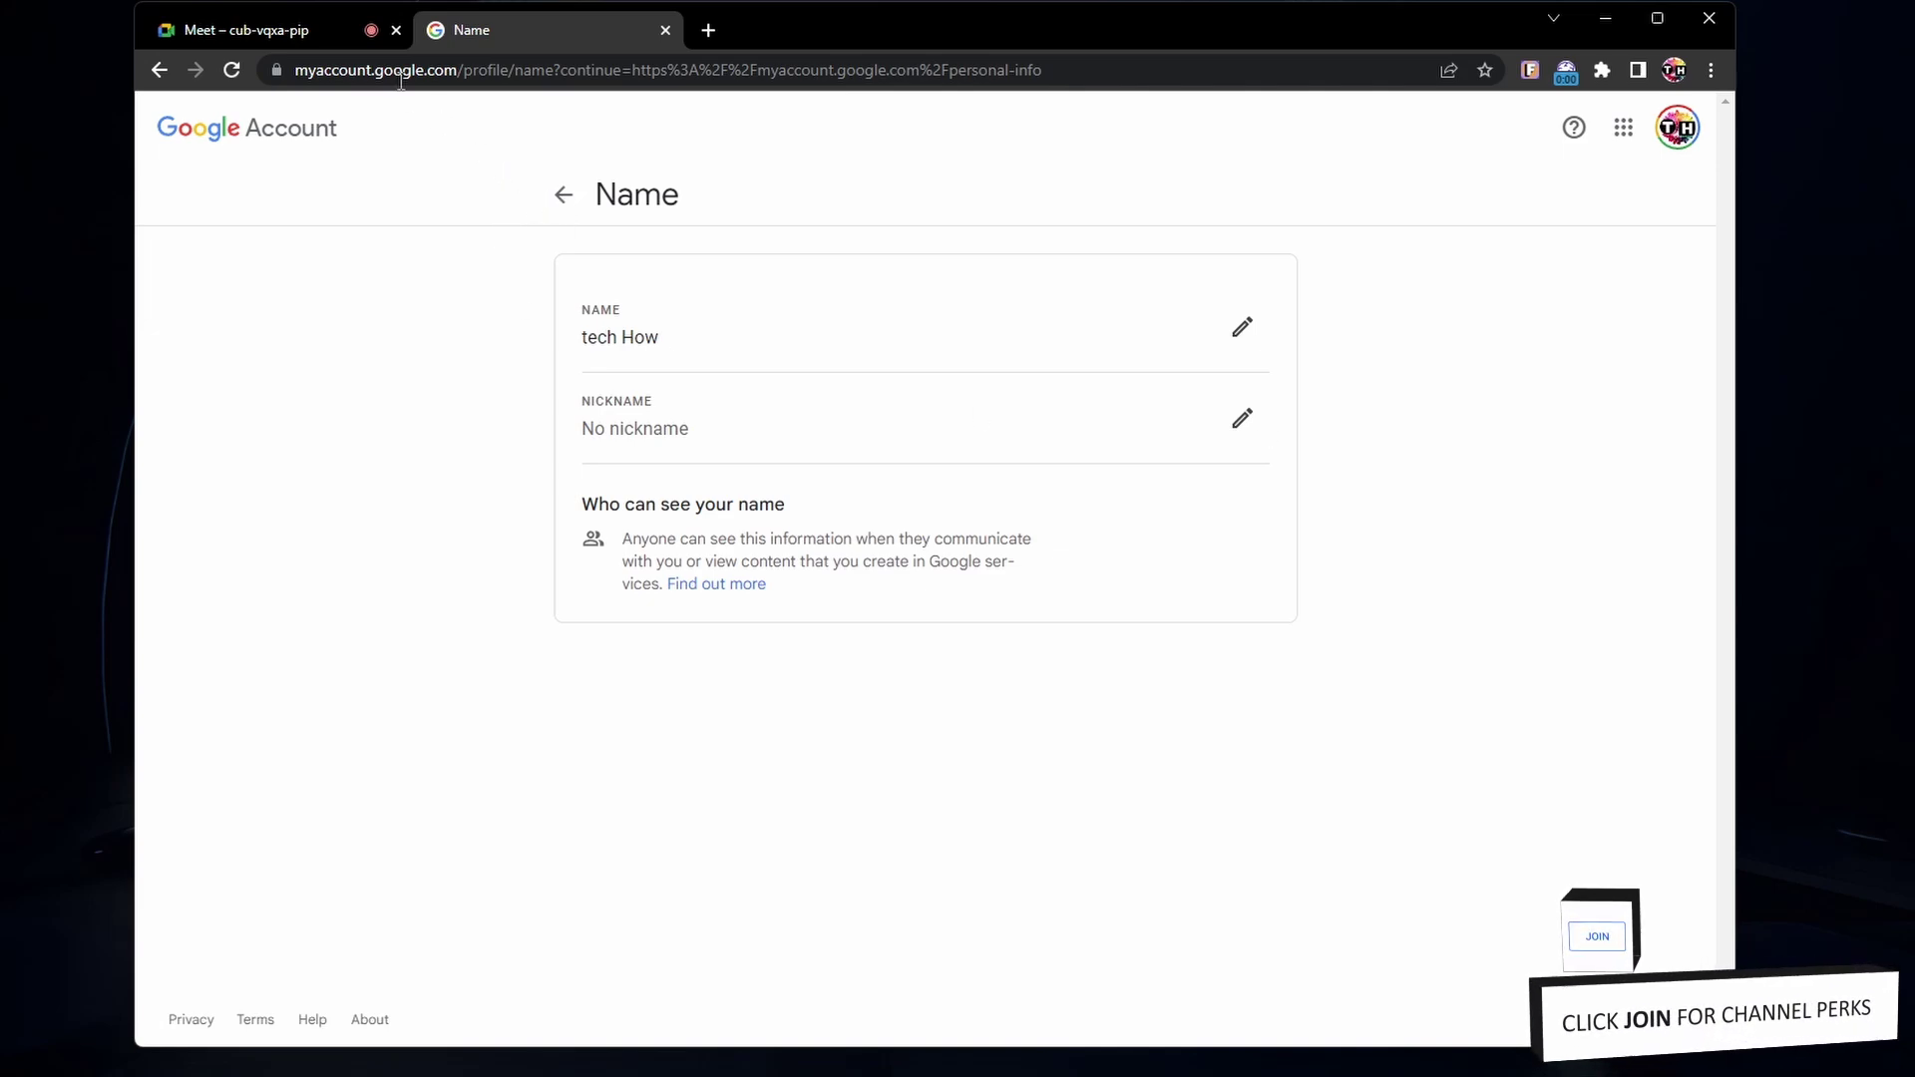
Step: Return to the ongoing Meet call and close the People panel
left_click(326, 40)
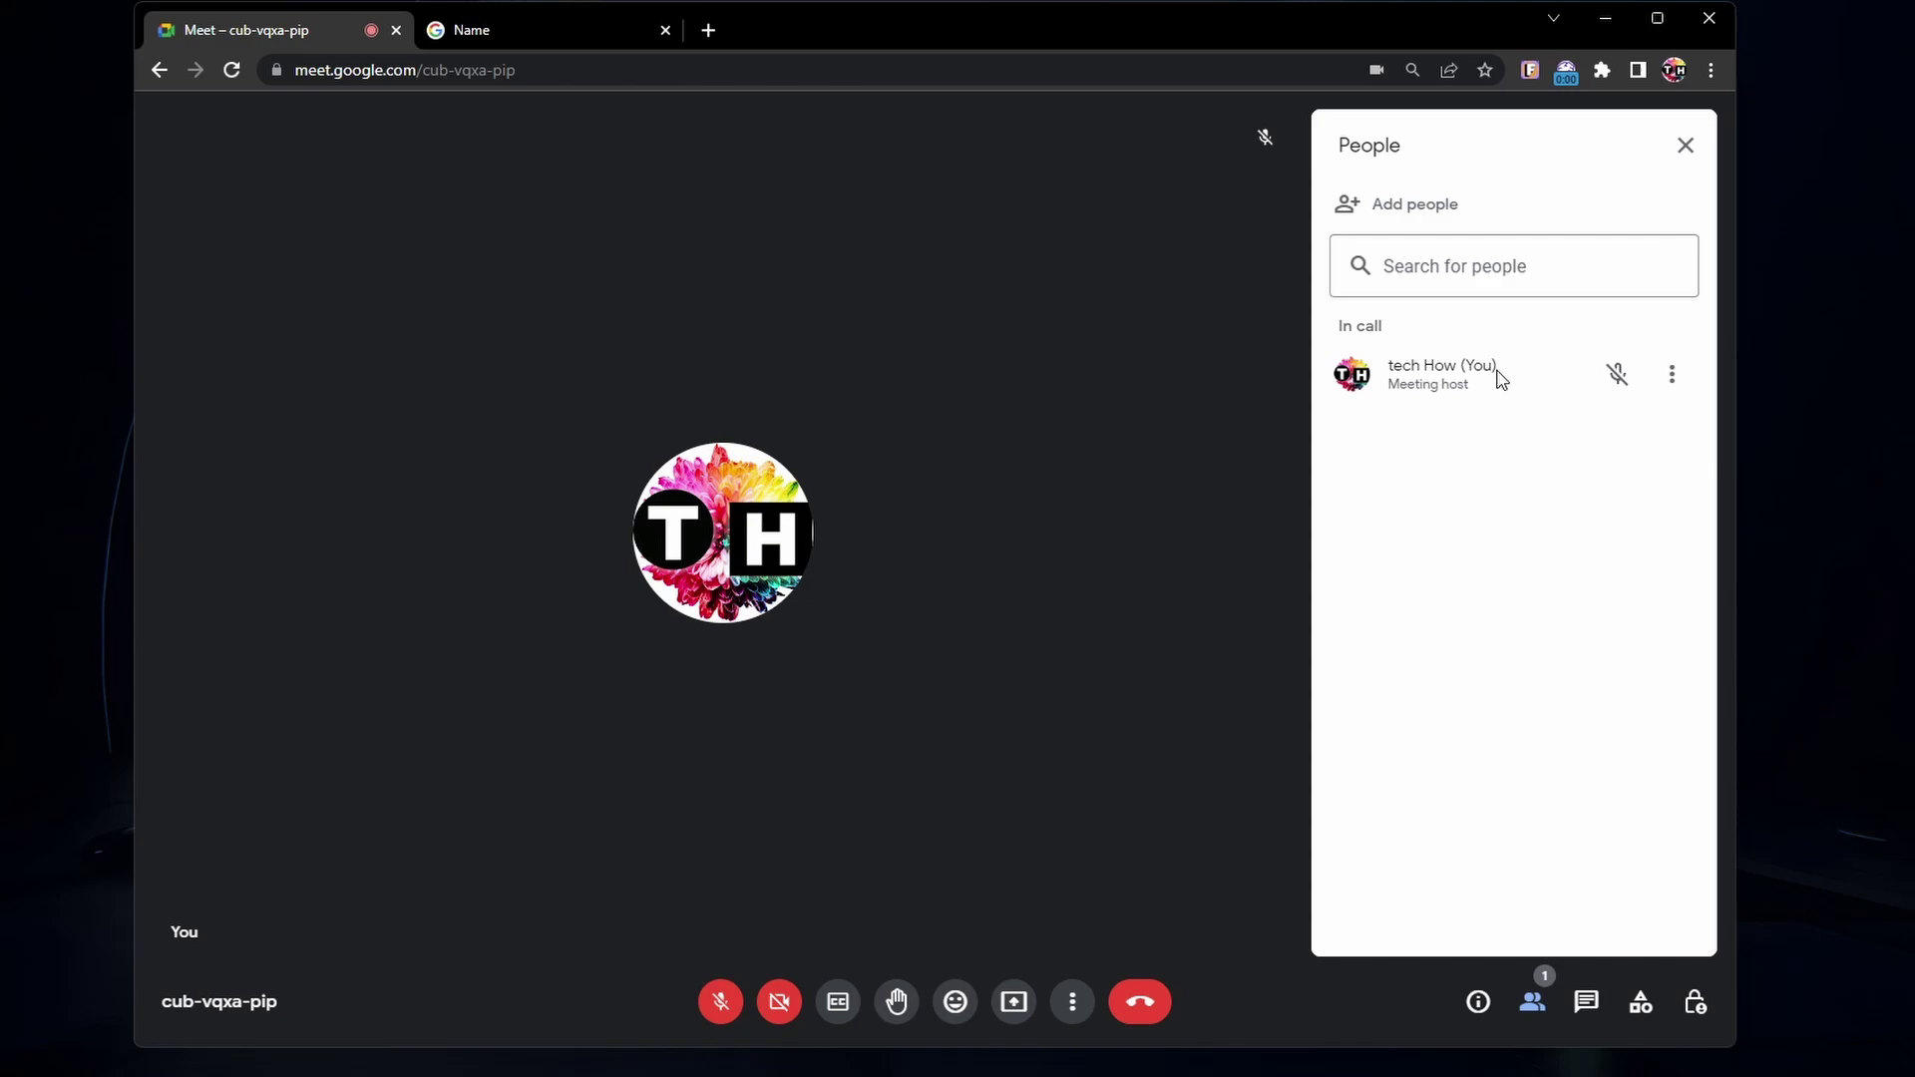
left_click(1684, 145)
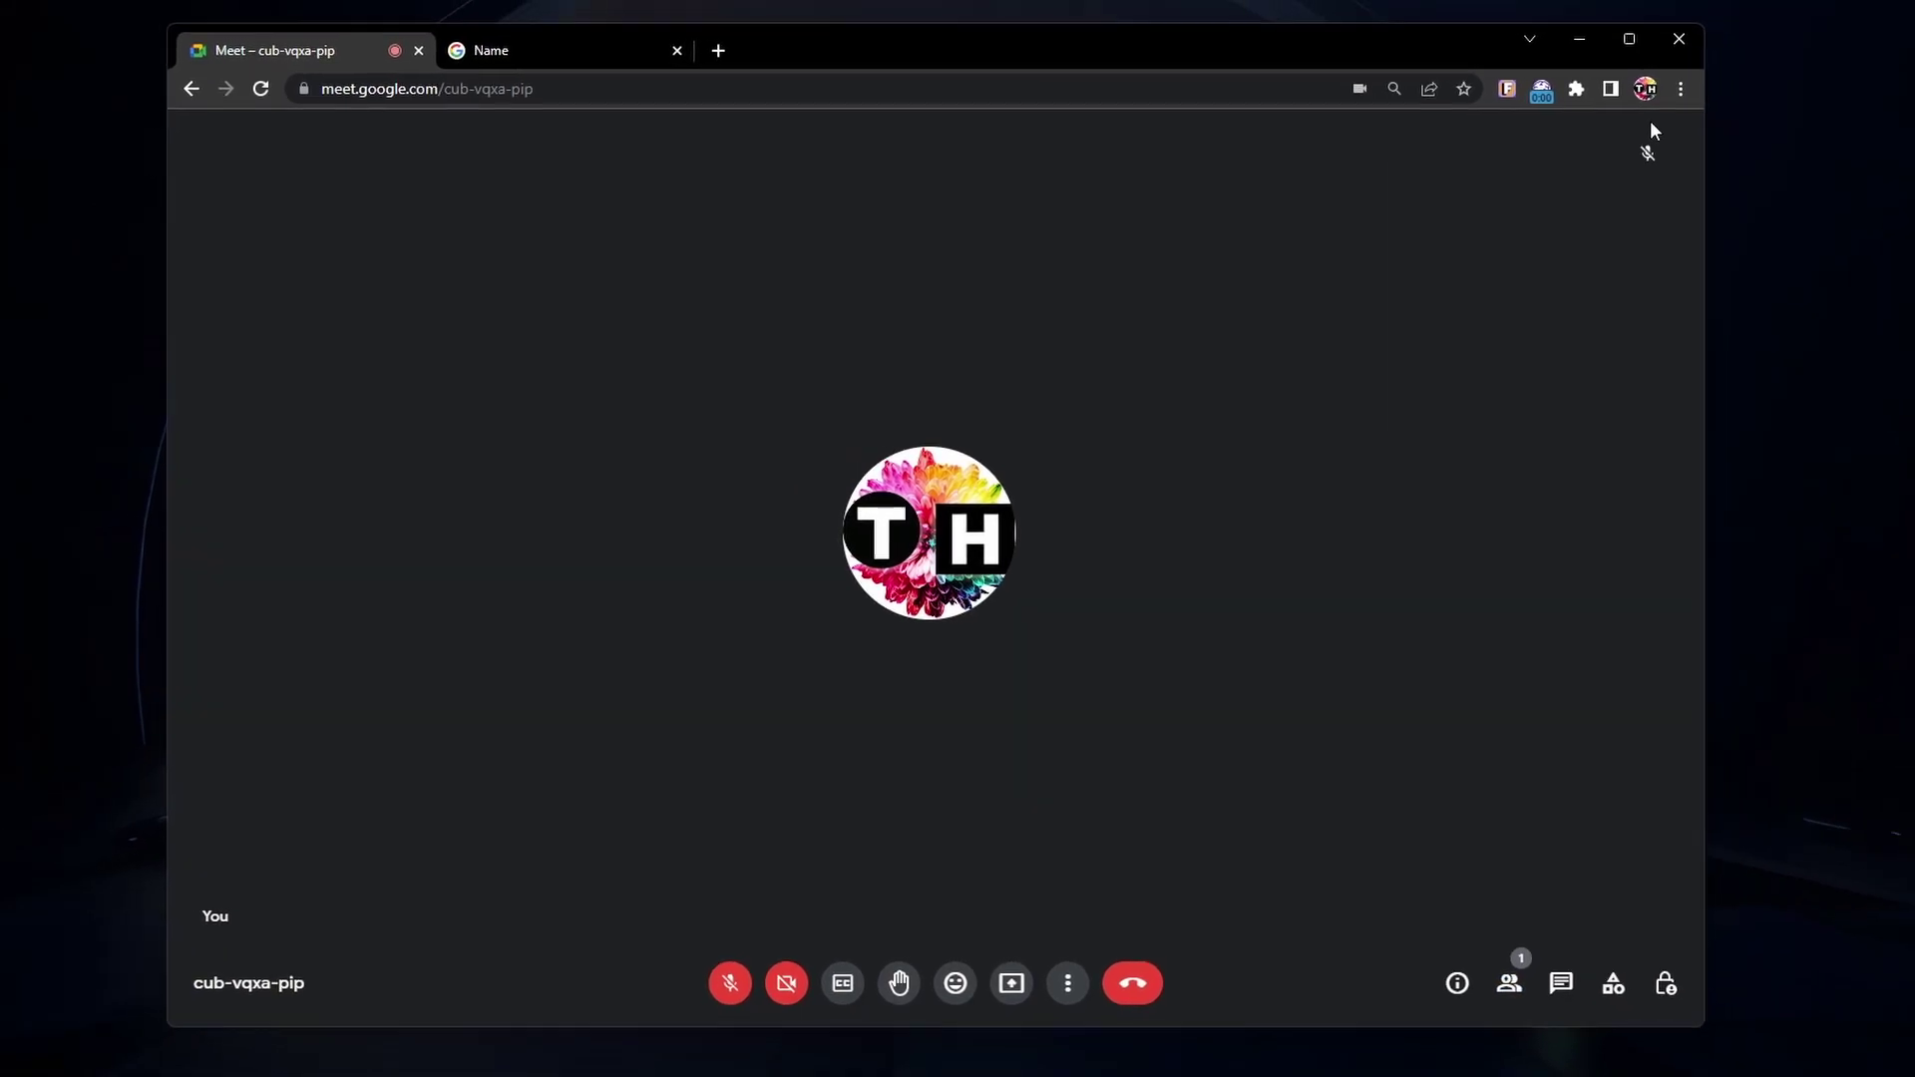